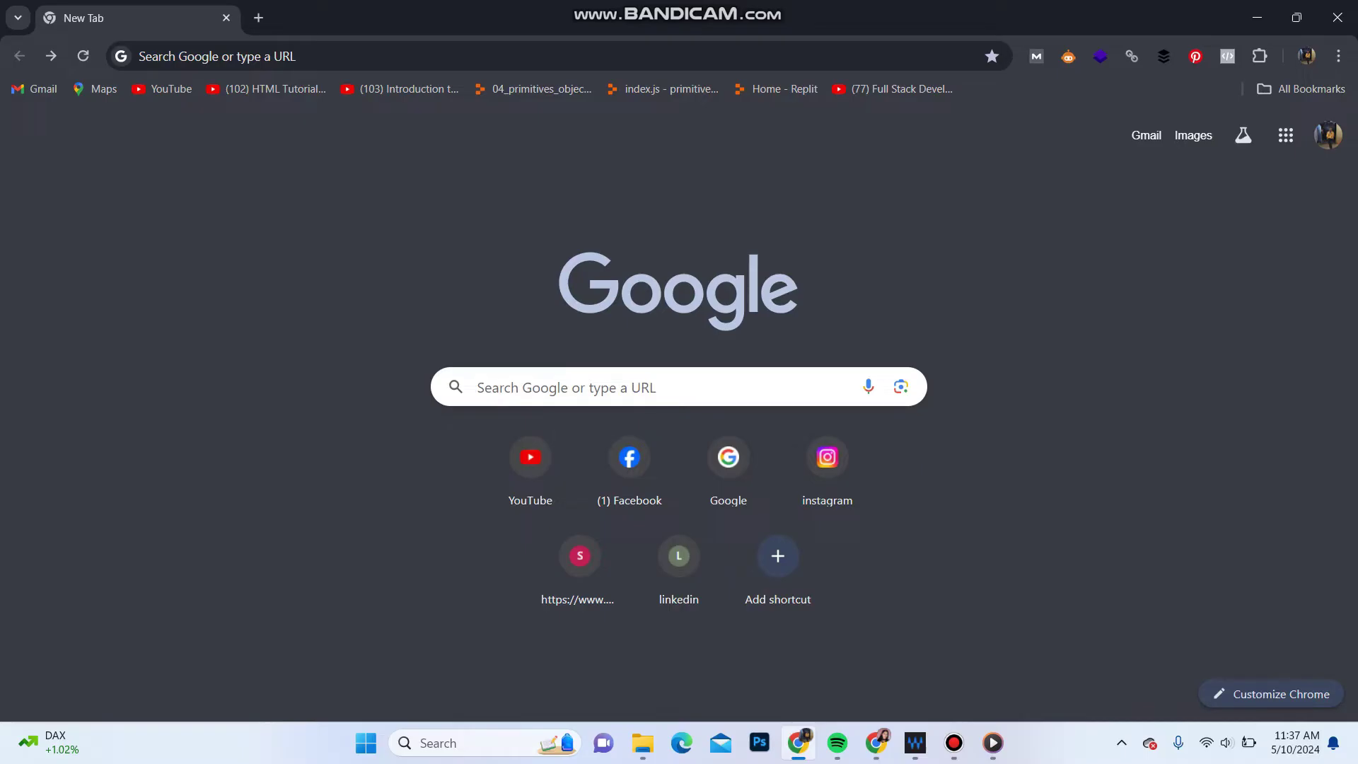
Search Google for 'eq bank login' and open the EQ Bank sign-in page result.
click(532, 55)
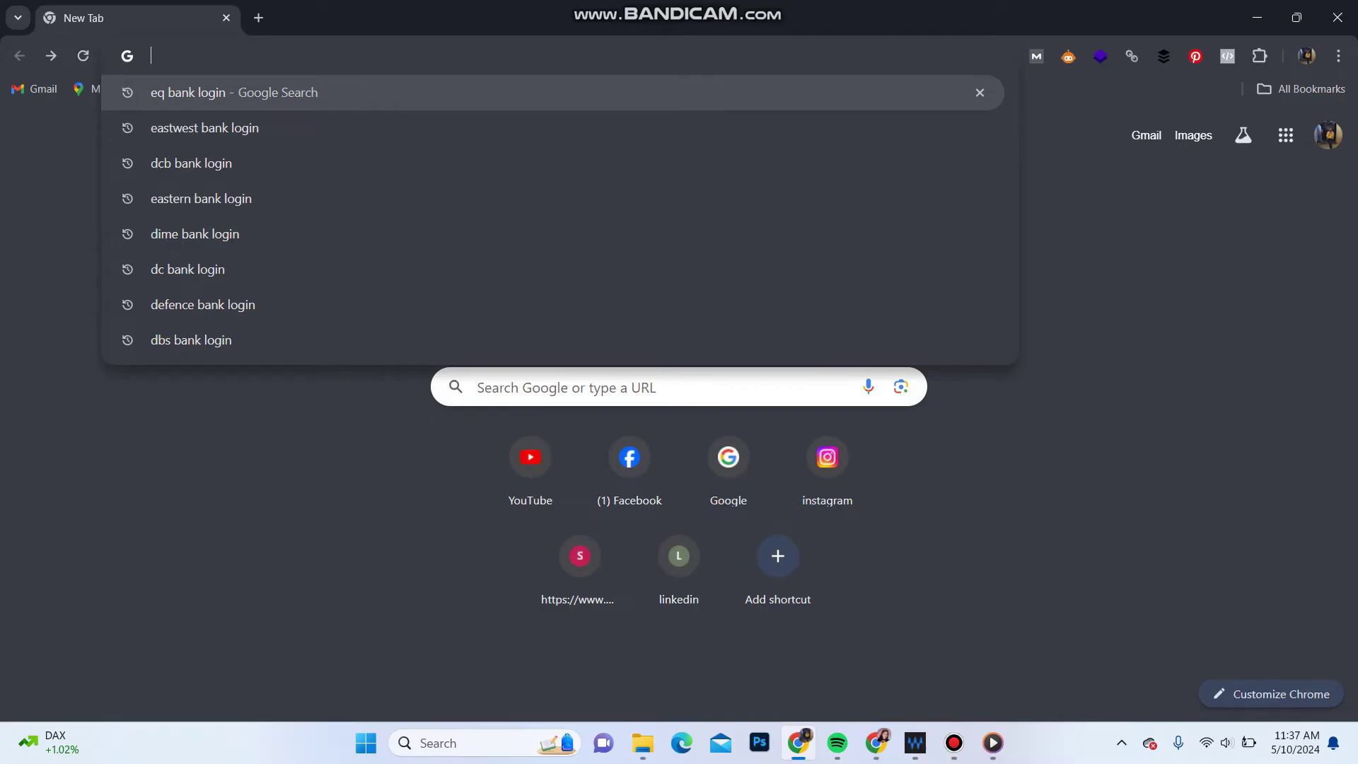
key(Return)
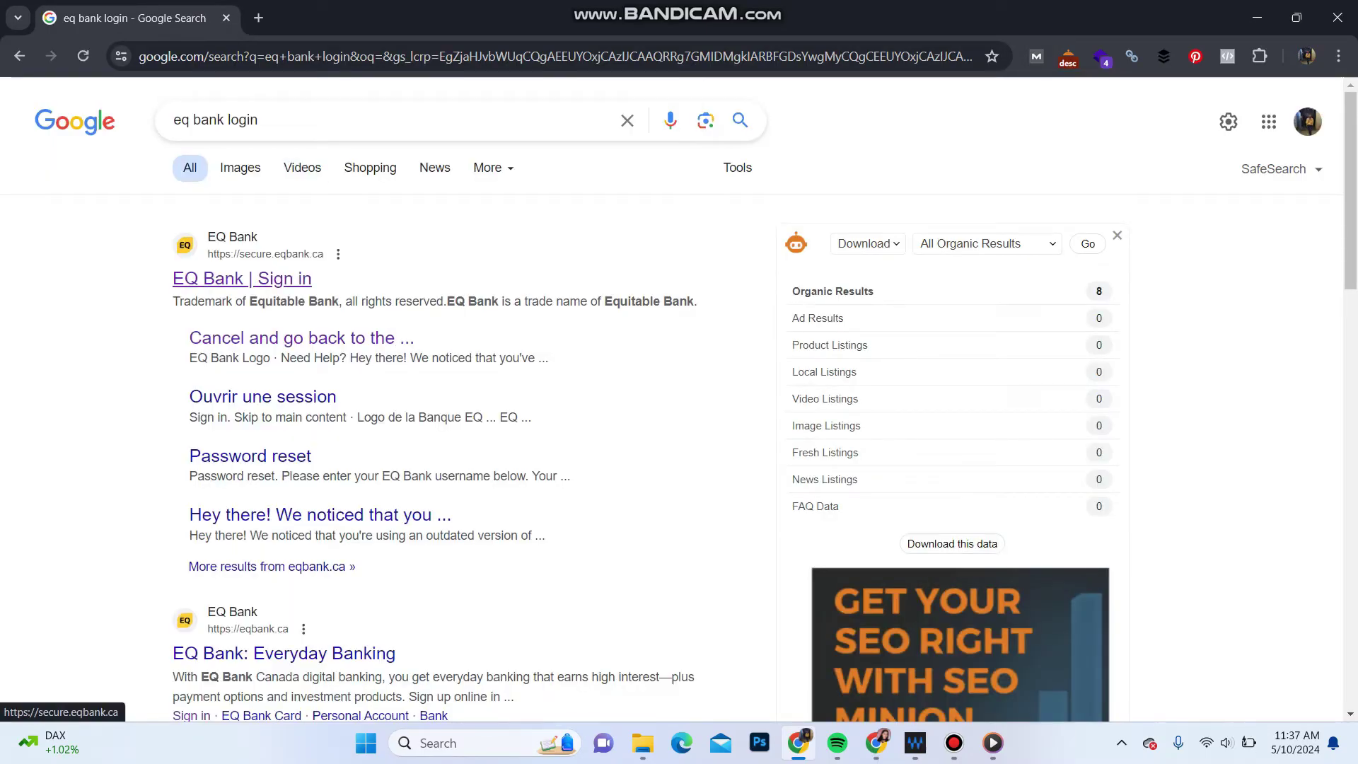
click(242, 278)
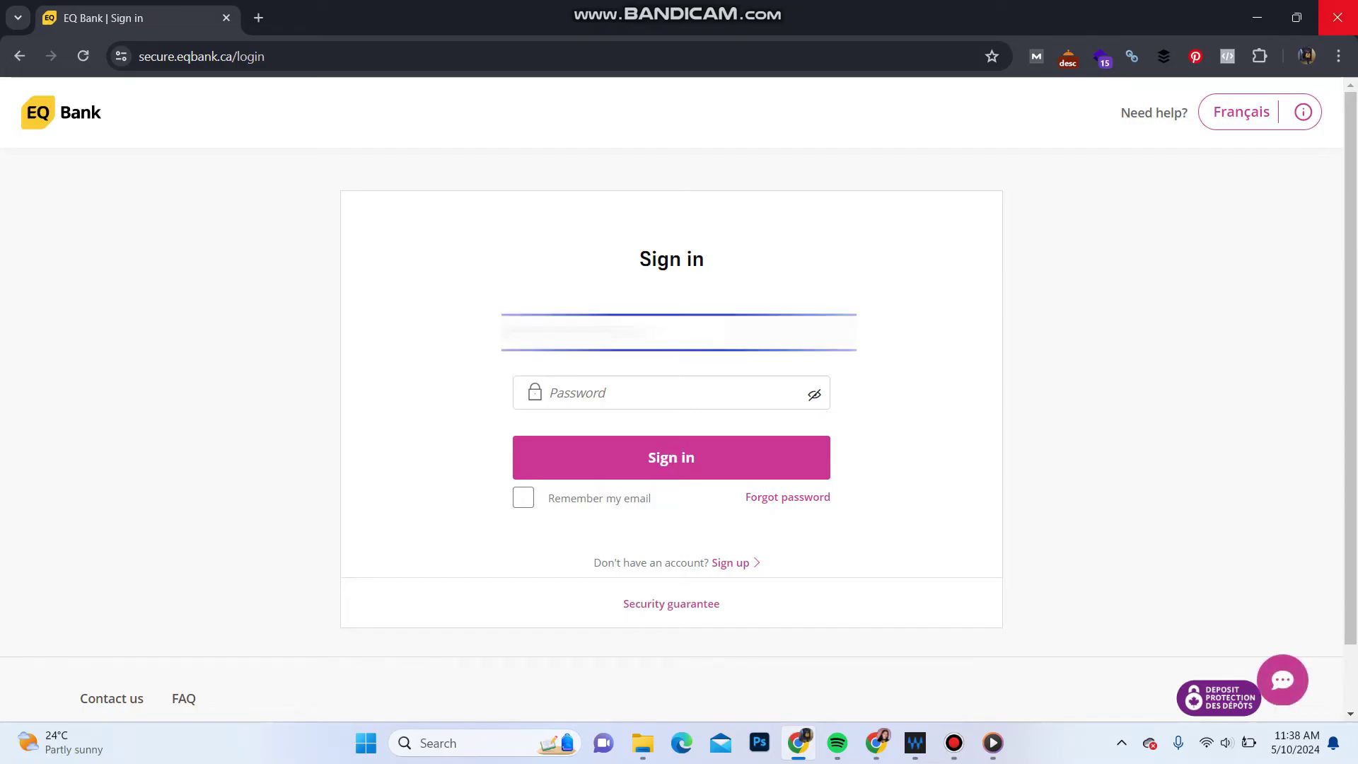
Move from the email field to the Password field on the EQ Bank sign-in form.
key(Tab)
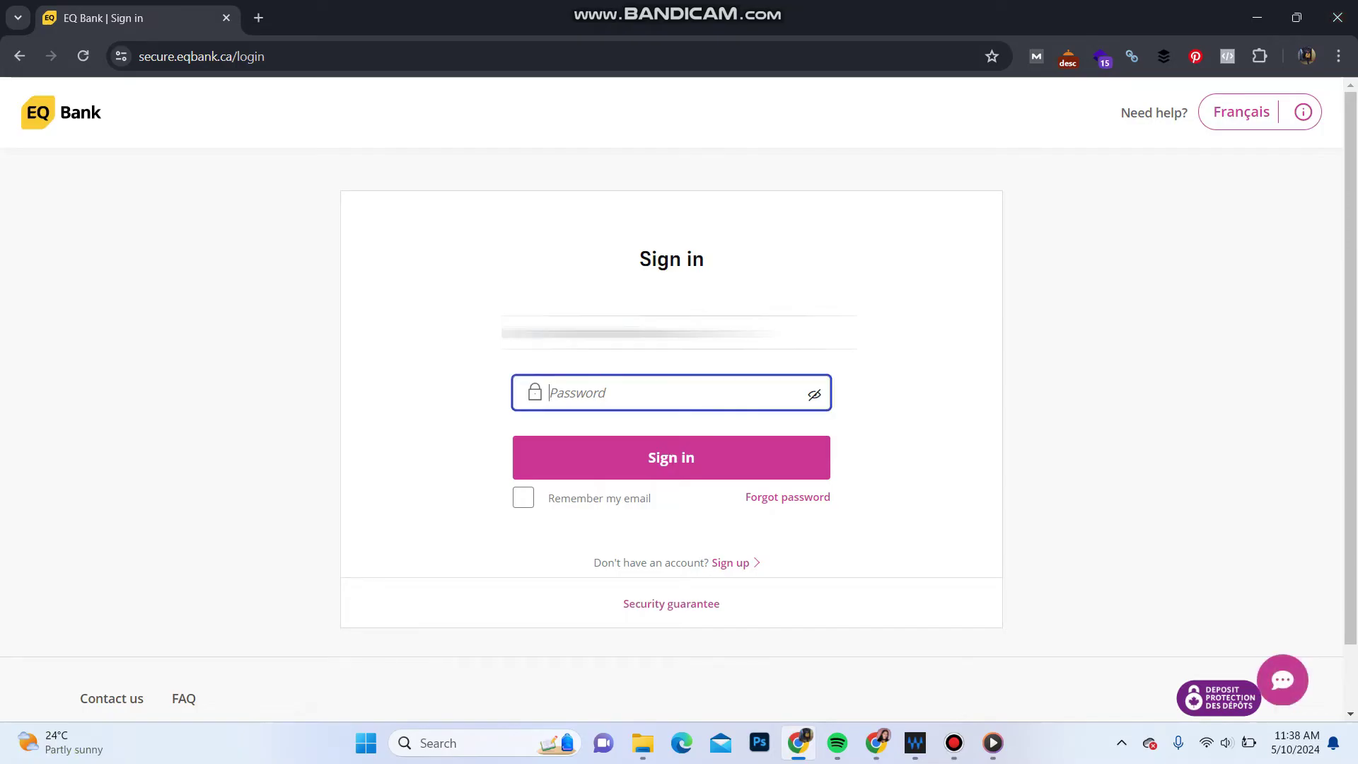
text(********)
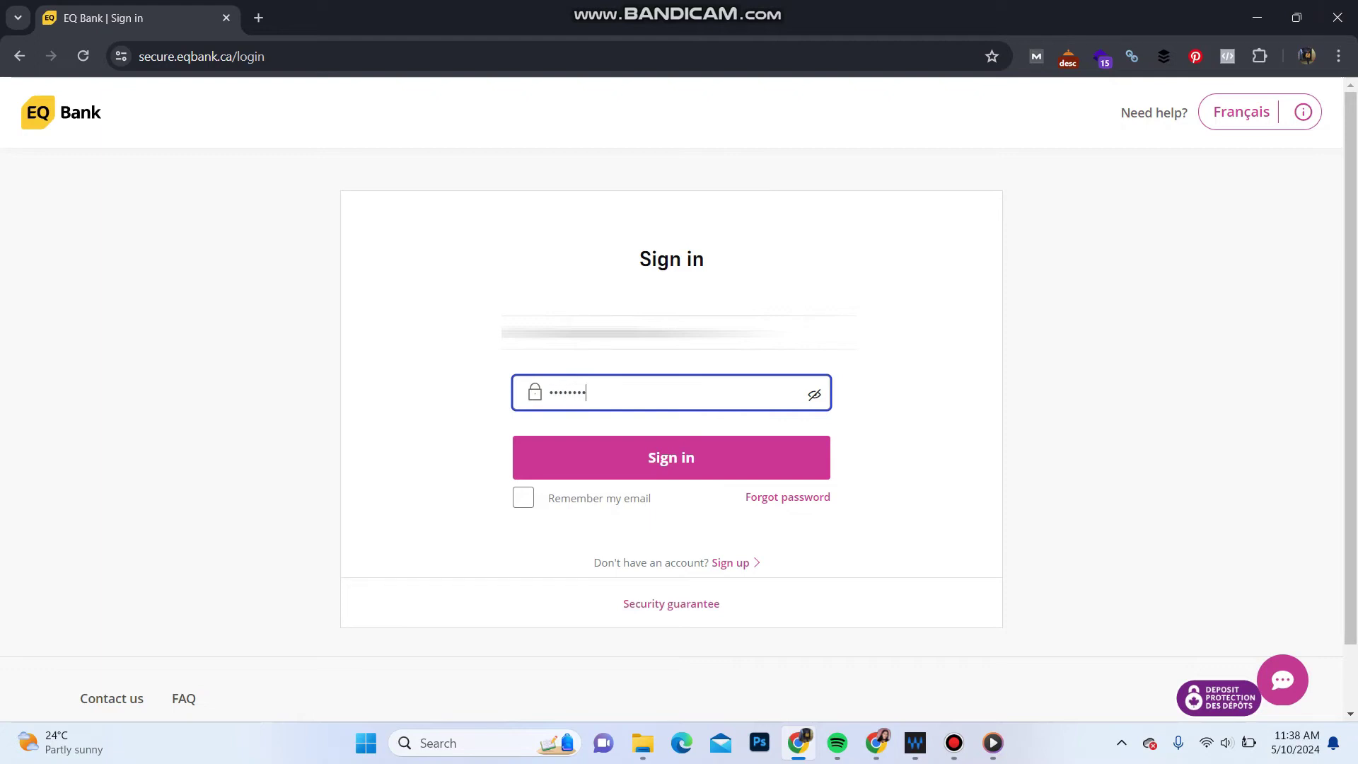